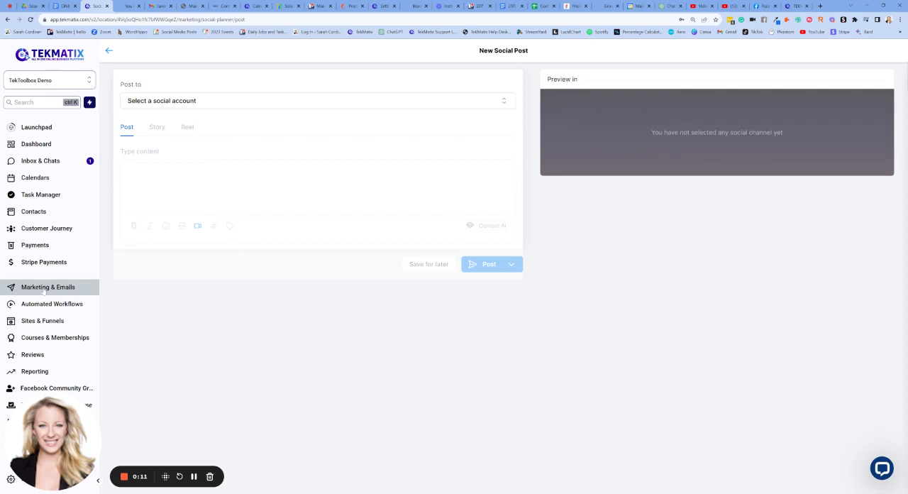
- Return to the Social Planner overview and view the list of connected social accounts
left_click(109, 51)
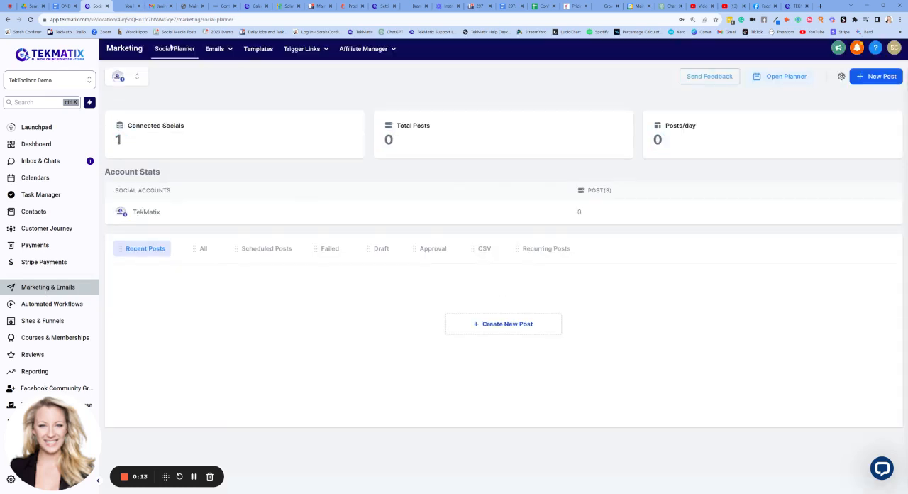
left_click(129, 74)
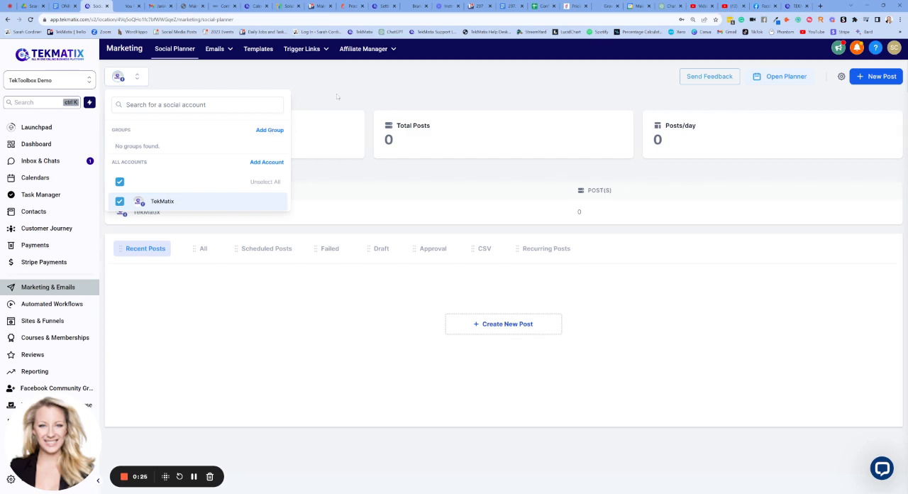
left_click(188, 73)
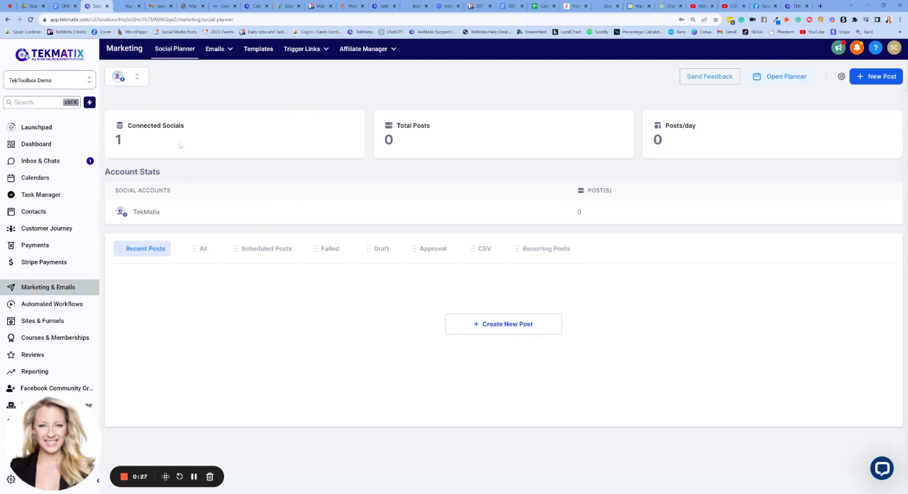
- Create a new social post and select all connected accounts, including TekMatix, as its destination
left_click(855, 83)
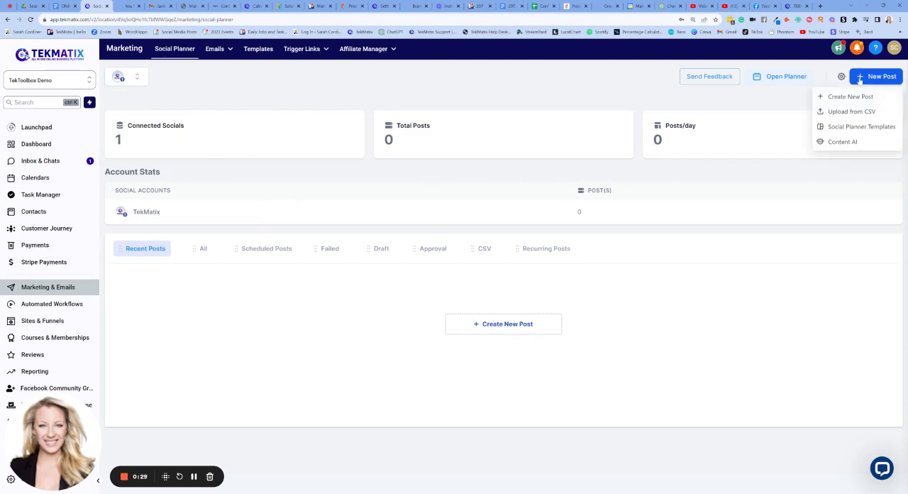
left_click(855, 98)
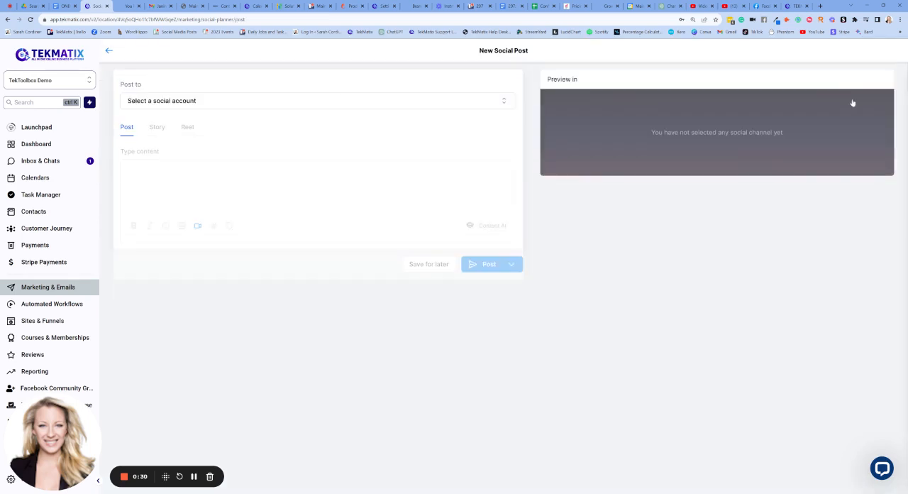
left_click(205, 104)
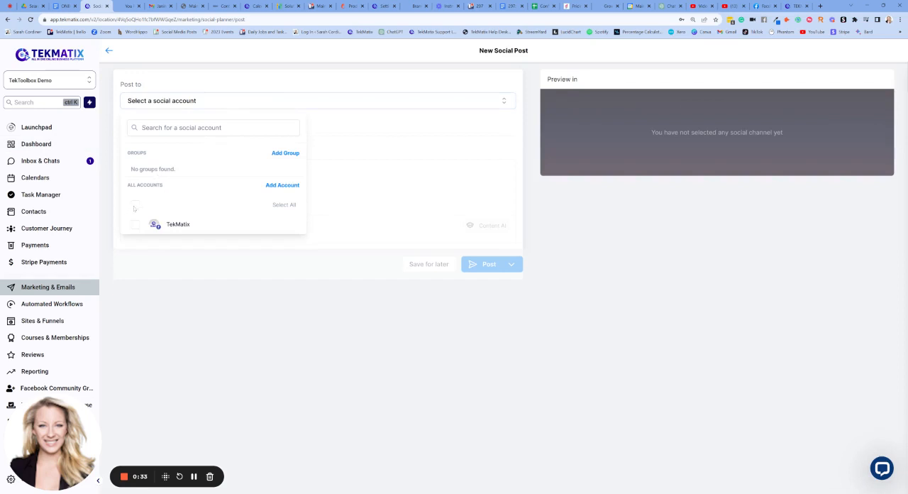
left_click(135, 205)
left_click(341, 135)
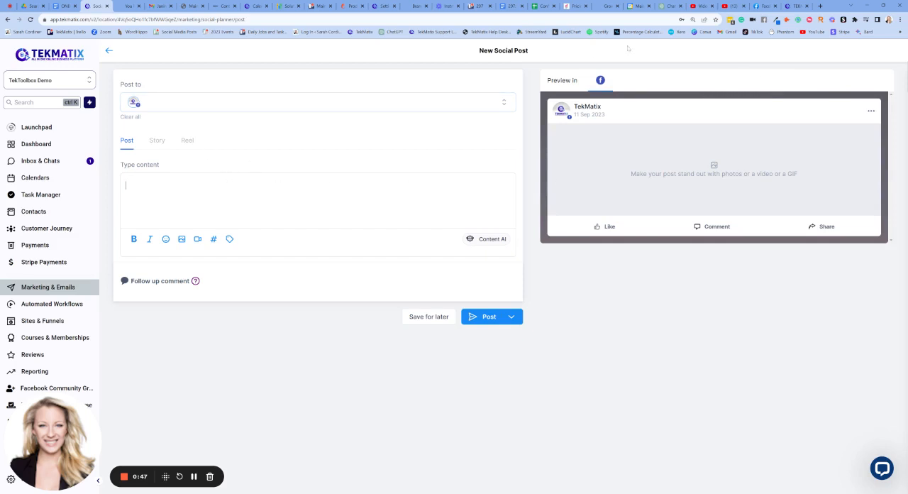
- Switch to ChatGPT with GPT-4, review the drafted prompt and correct the misspelled "hlp" to "help"
left_click(669, 6)
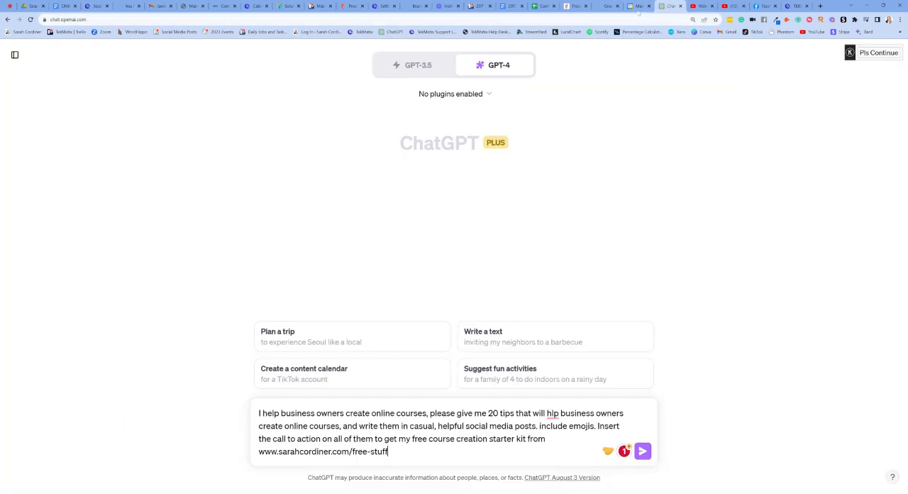
left_click(497, 65)
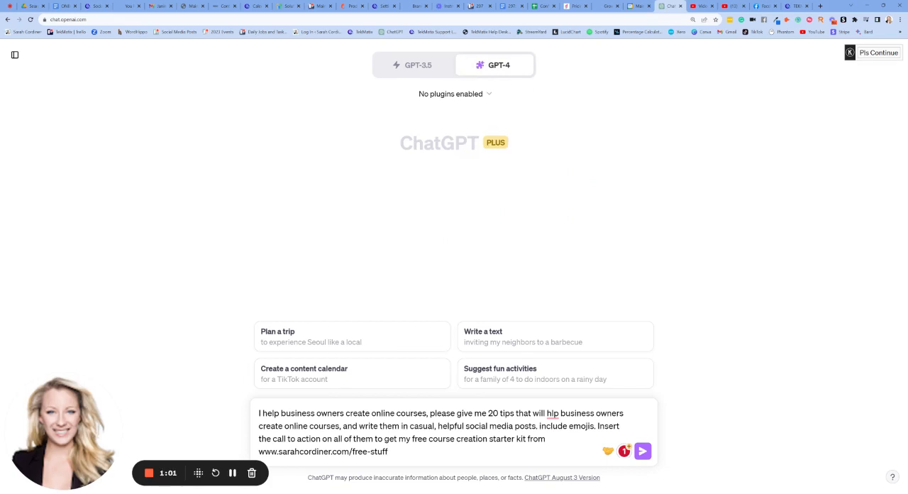
left_click_drag(282, 413, 344, 413)
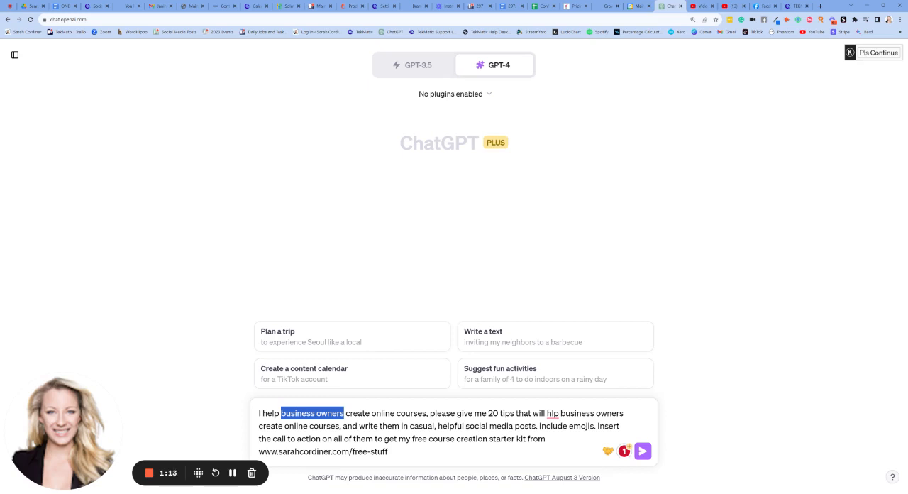
left_click_drag(349, 413, 427, 412)
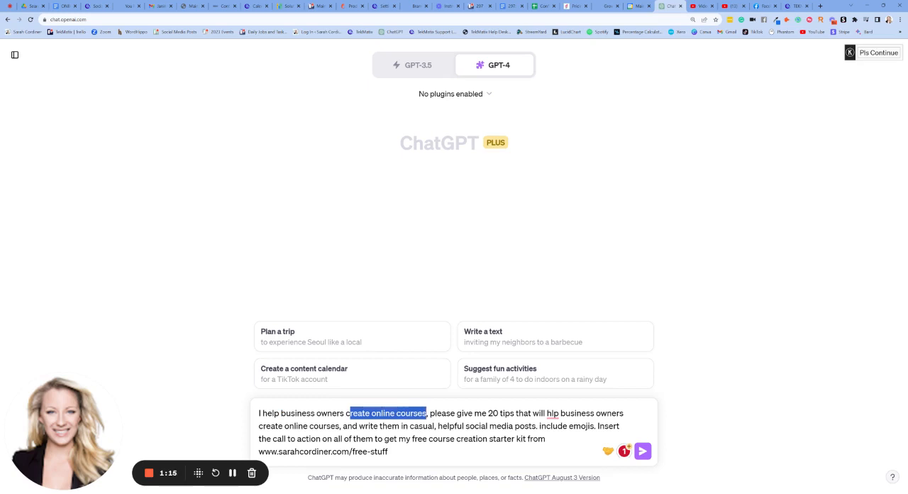
left_click(400, 412)
left_click_drag(346, 413, 427, 413)
left_click_drag(431, 413, 604, 427)
left_click(552, 413)
left_click(555, 340)
left_click(321, 438)
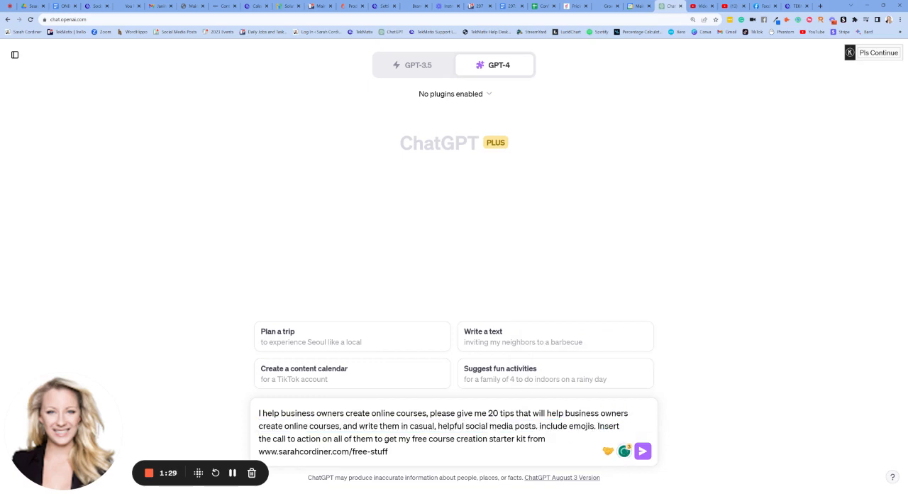
- Review the tone and call to action, then submit the prompt for 20 course creation tips as casual, helpful social media posts with emojis
left_click_drag(409, 425, 464, 426)
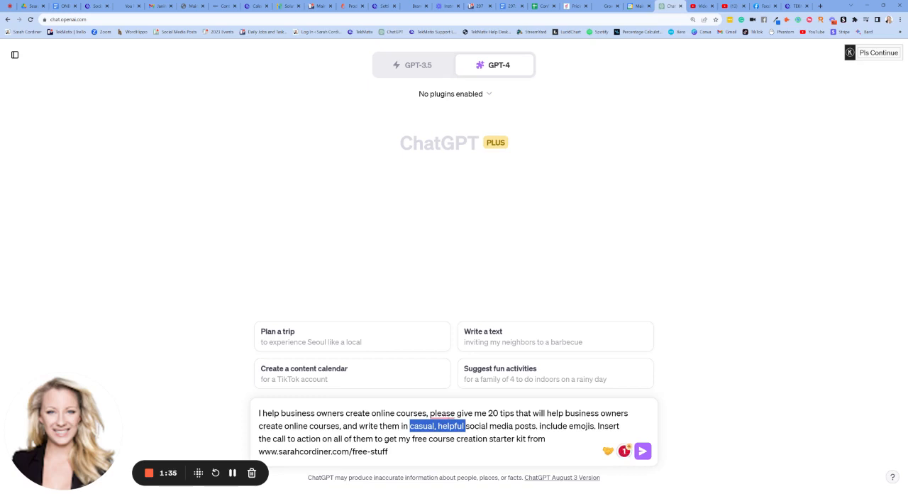
left_click(434, 426)
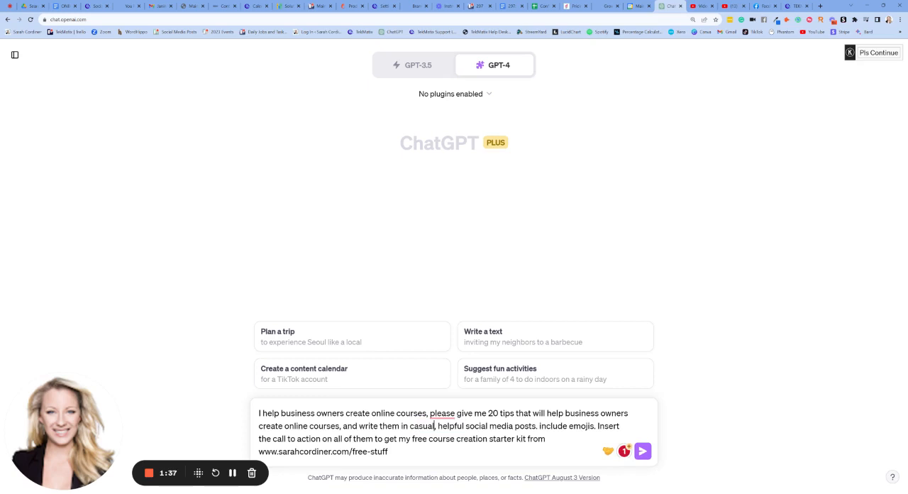
left_click_drag(466, 426, 594, 426)
left_click(597, 426)
mouse_move(399, 439)
left_mouse_down()
mouse_move(548, 439)
mouse_move(388, 451)
left_mouse_up()
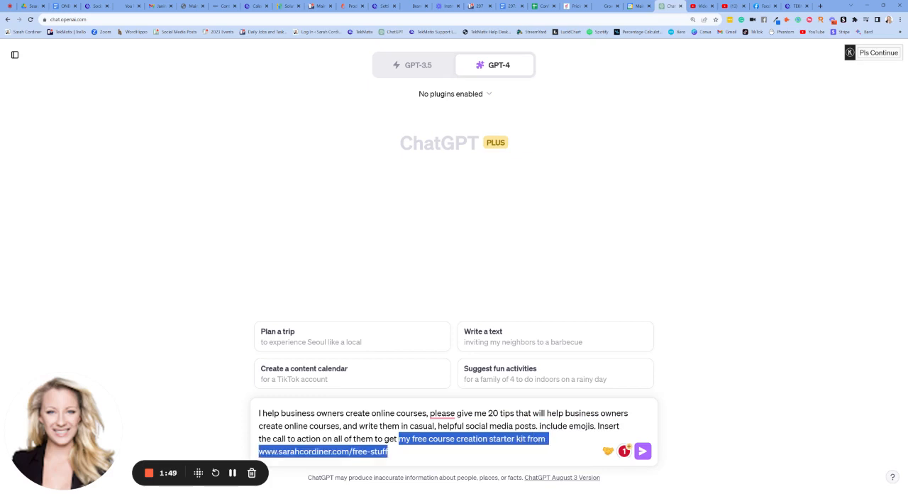
left_click(388, 452)
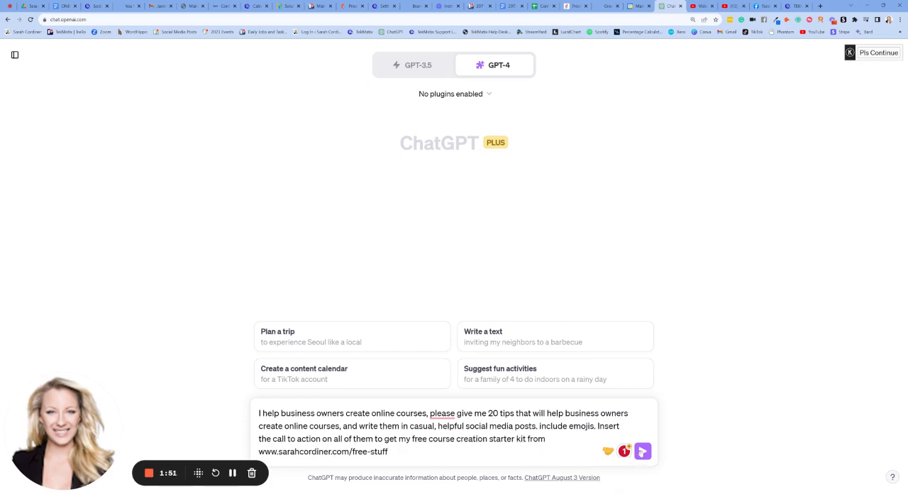
left_click(642, 451)
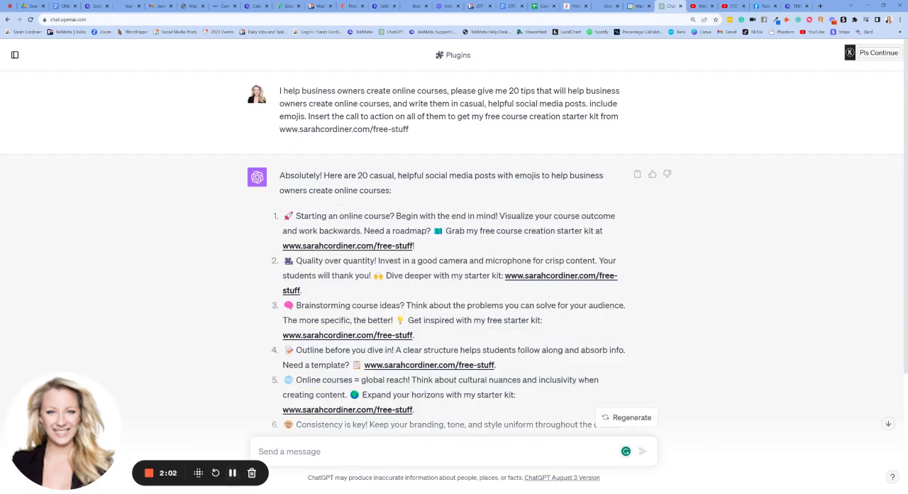
- Copy the third generated tip about brainstorming course ideas and paste it into the content of the new post in TekMatix
scroll(454, 269, "down", 2)
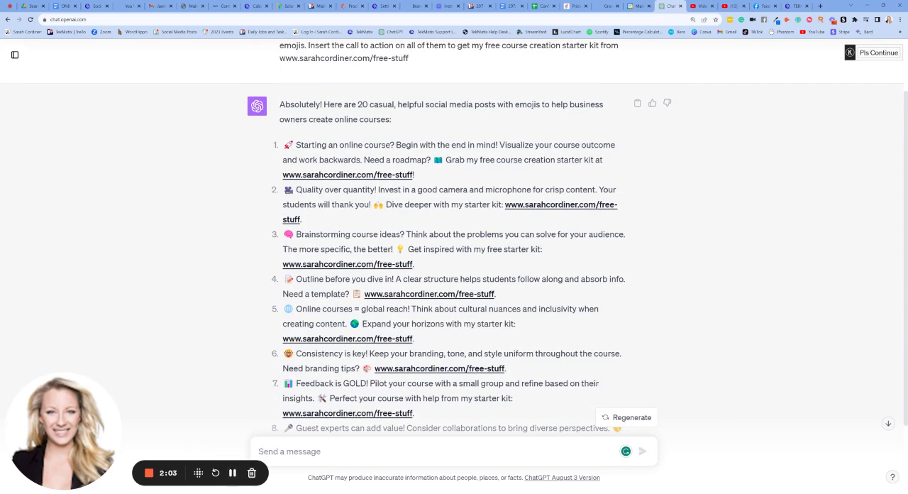
left_click_drag(422, 265, 284, 234)
key("ctrl+c")
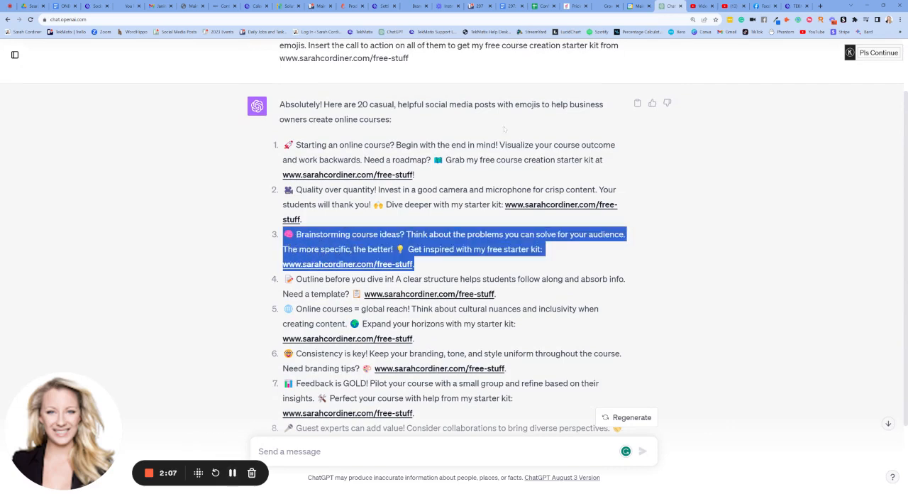
left_click(97, 6)
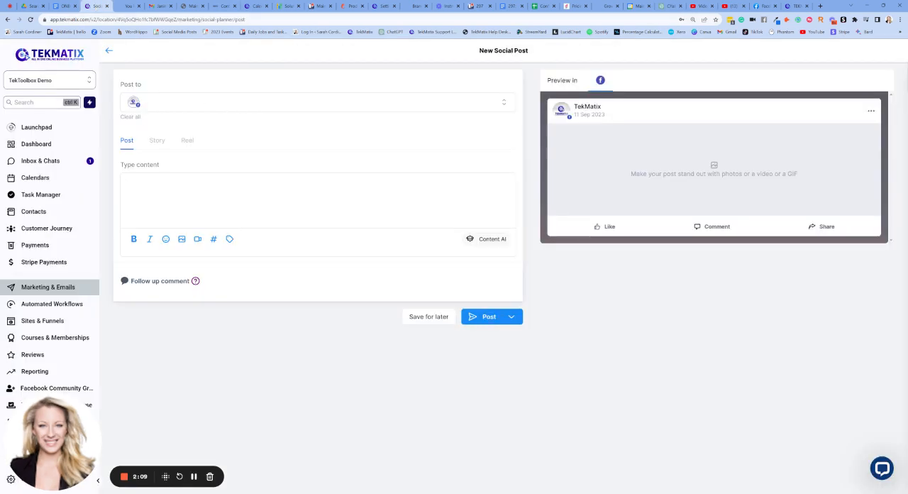
key("ctrl+v")
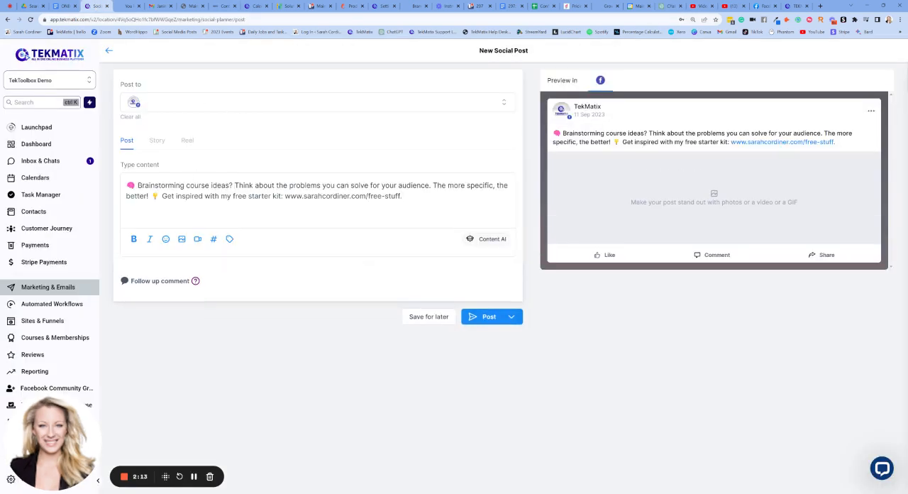
- Break the line after "Brainstorming course ideas?" and insert "course creation" before "starter kit" in the post
key("Return")
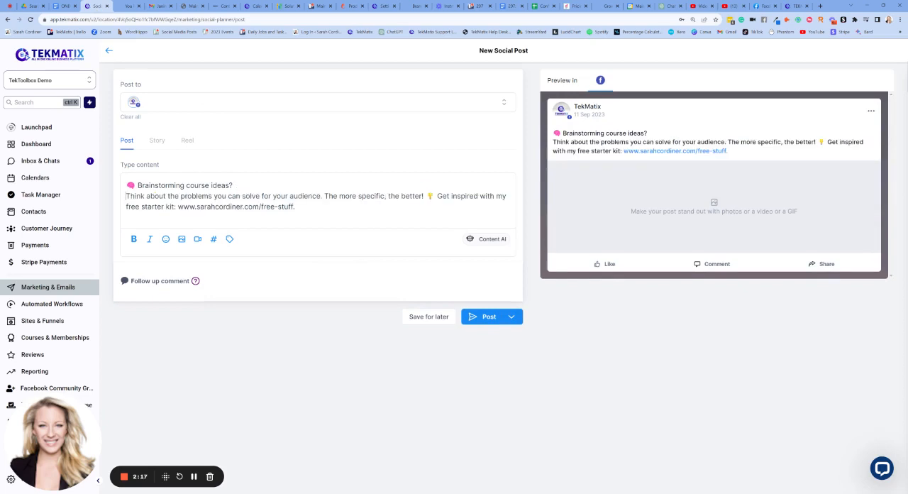
type("course creation")
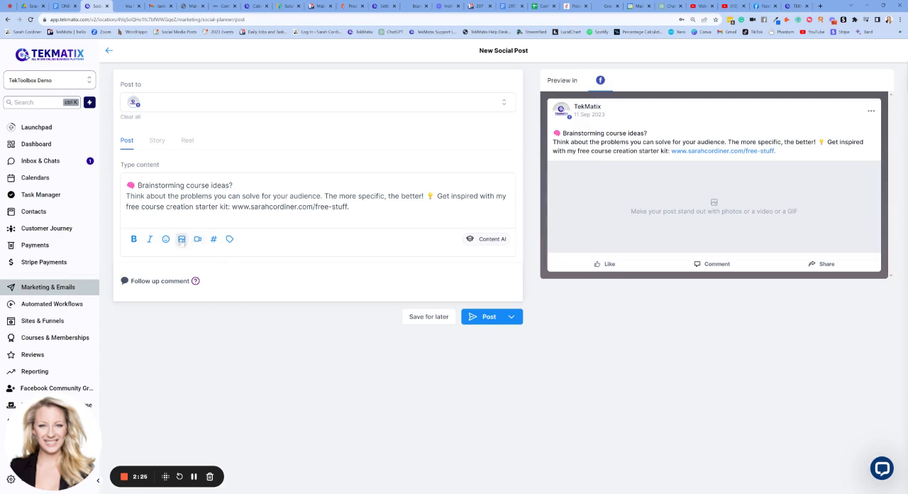
- Save and apply a hashtag group named "Course Creation" containing #coursecreator and #coursecreationtips
left_click(214, 239)
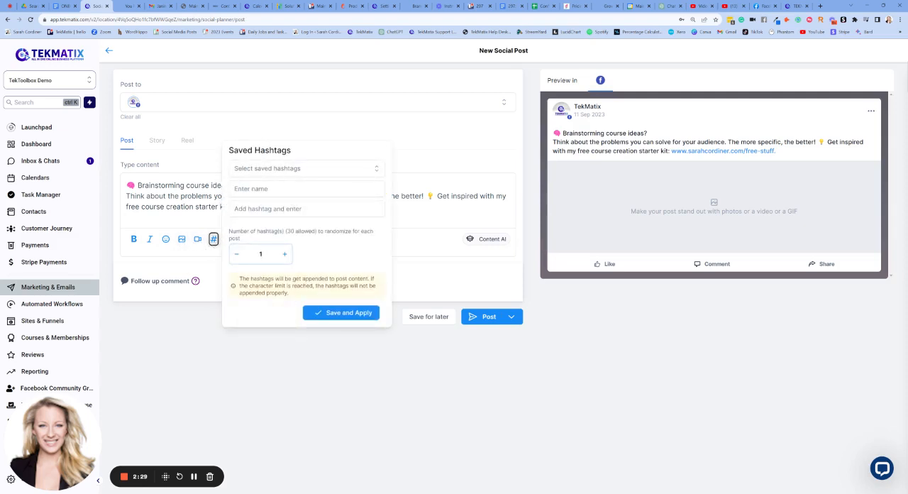
left_click(284, 189)
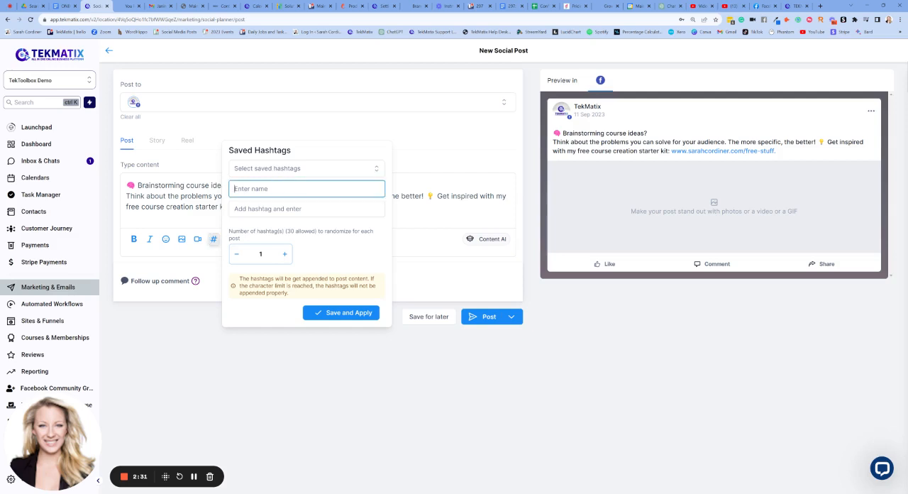
type("Course Creation")
key("Tab")
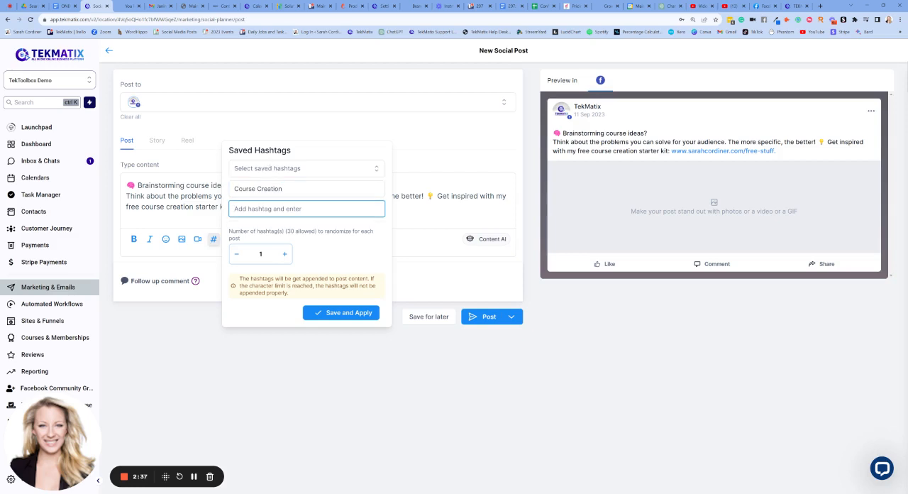
type("#coursecreator")
key("Return")
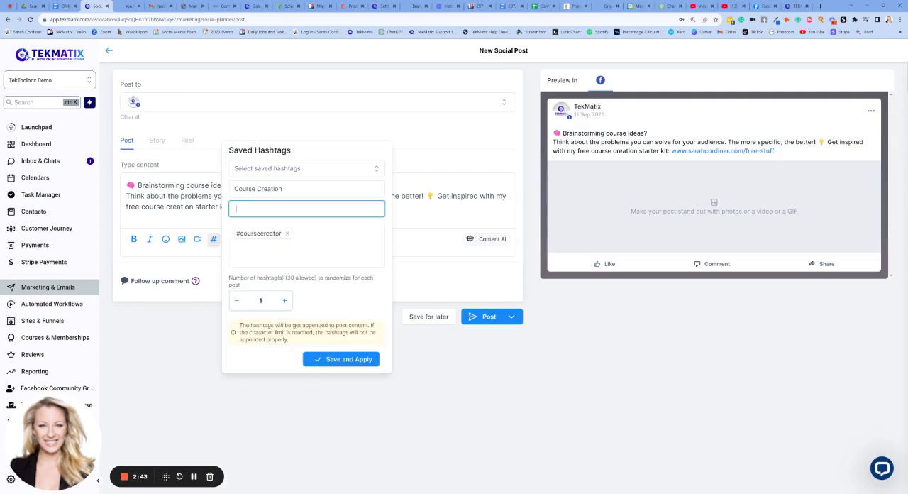
type("#coursecreationtips")
key("Return")
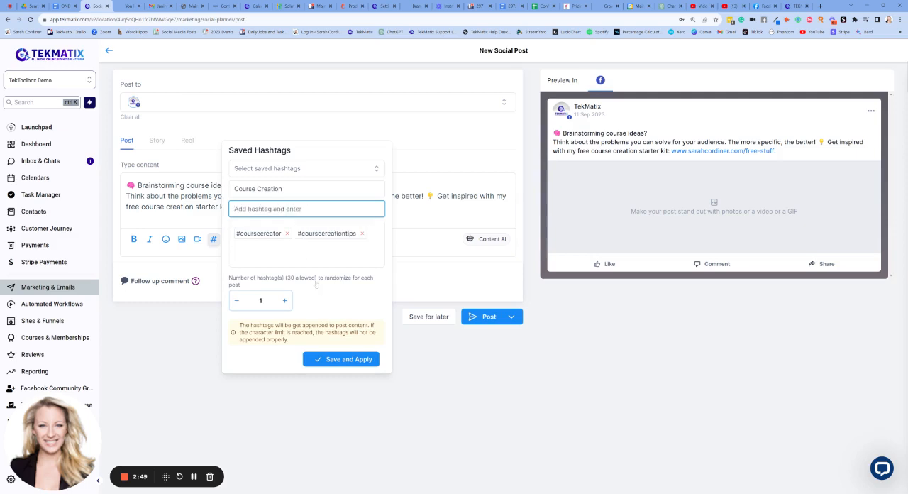
left_click(330, 360)
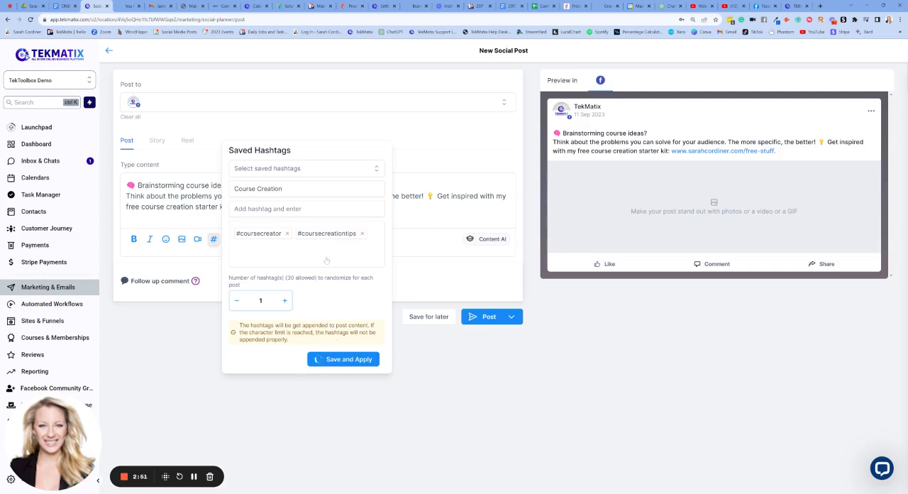
- View the hashtags stored in the saved Course Creation group and close it without applying
left_click(214, 239)
left_click(291, 168)
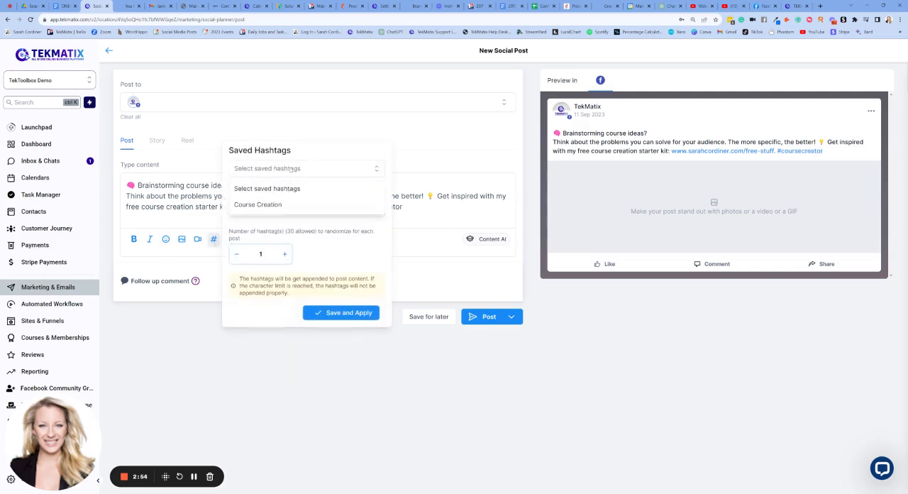
left_click(276, 205)
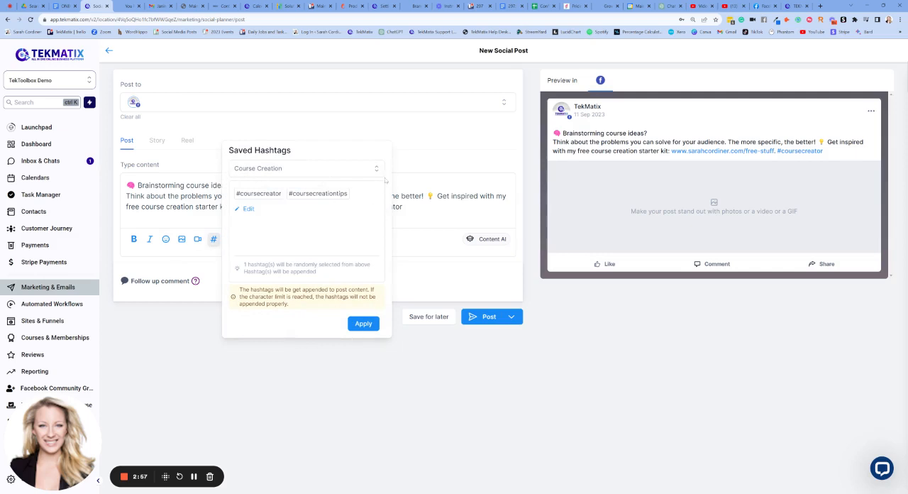
left_click(402, 157)
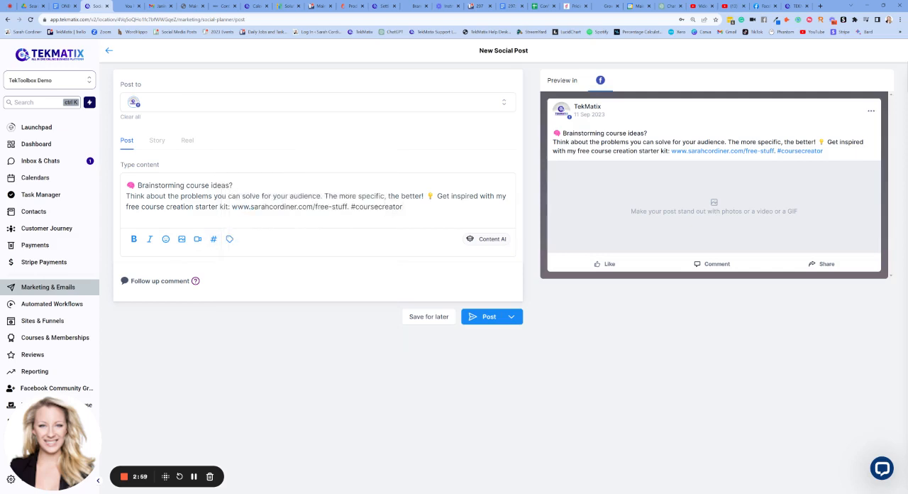
- Apply the saved Course Creation hashtag group to the post to append a random hashtag
left_click(214, 238)
left_click(286, 169)
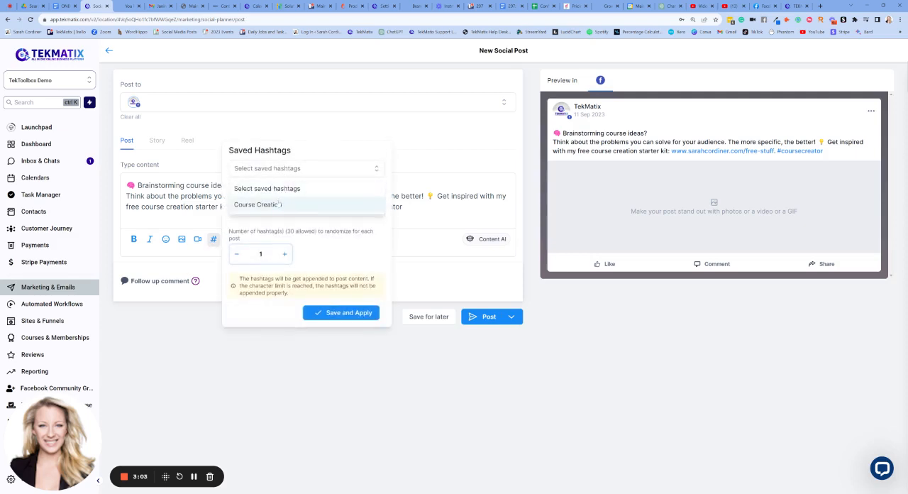
left_click(276, 205)
left_click(354, 321)
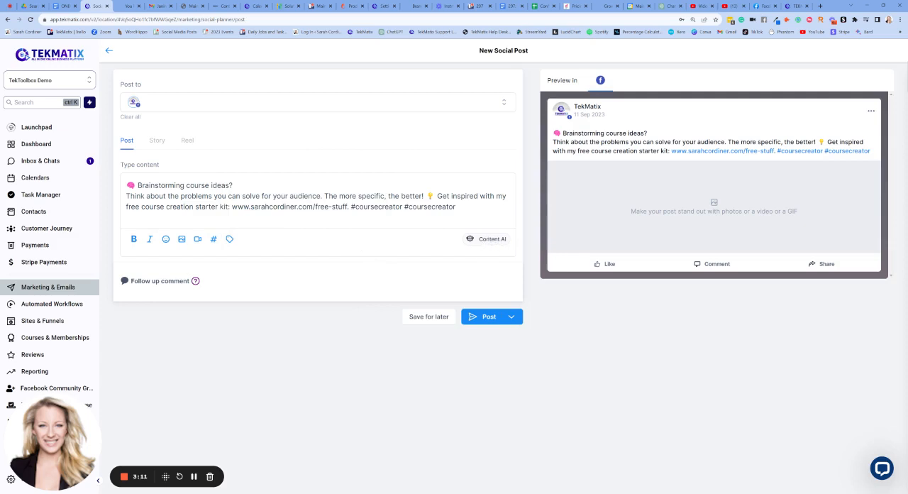
- Enable the follow-up comment field for the Facebook post
left_click(180, 286)
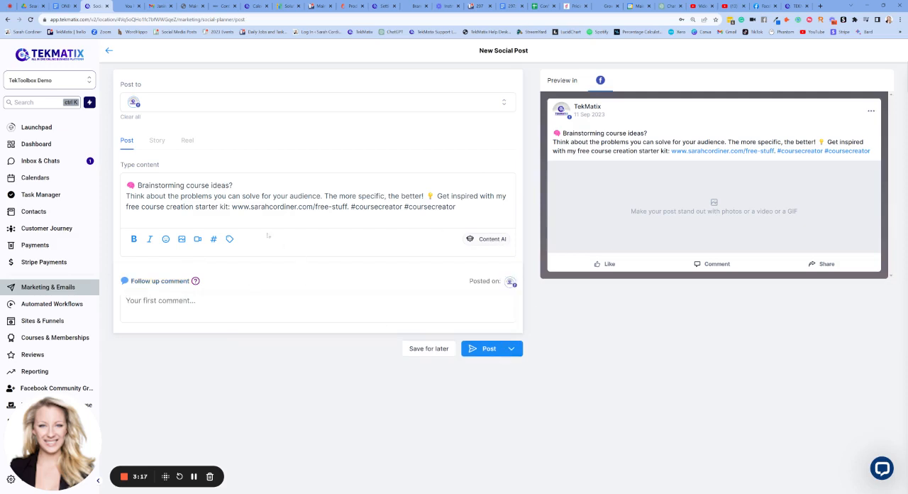
- Try scheduling the post for 12 September 2023 at 10:57 AM, and cancel without scheduling it
left_click(512, 349)
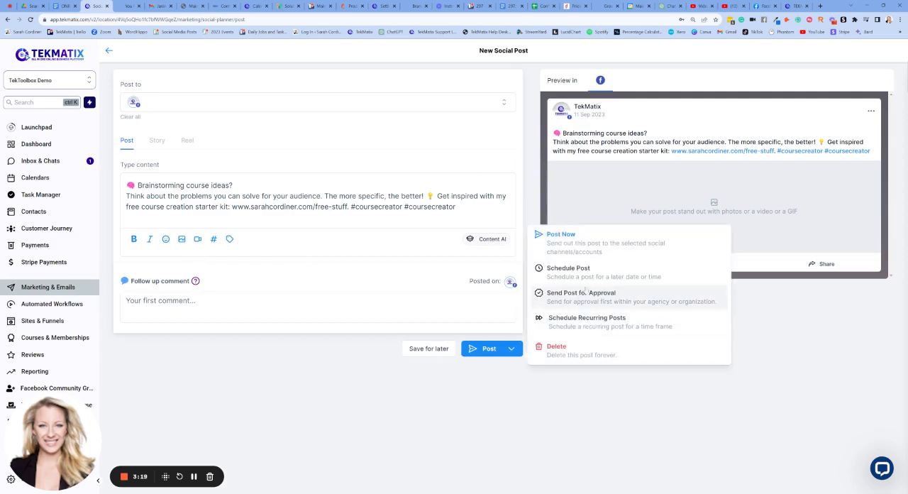
left_click(568, 271)
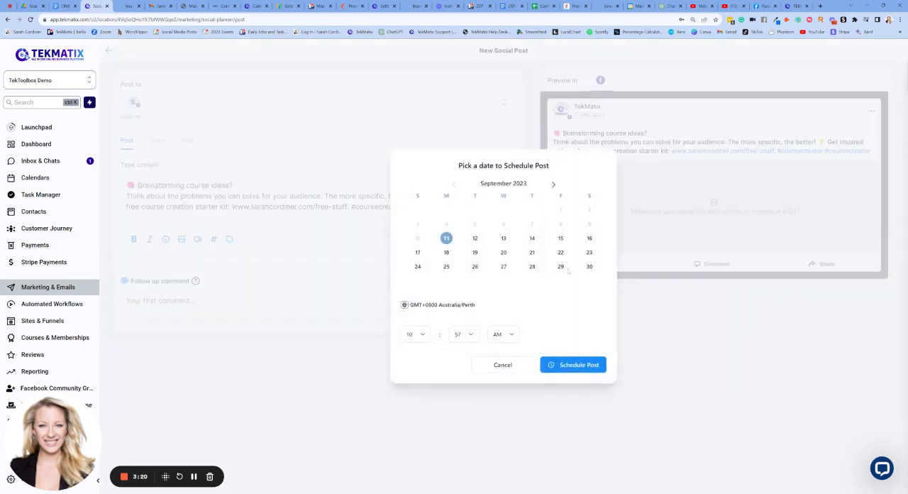
left_click(475, 238)
left_click(413, 334)
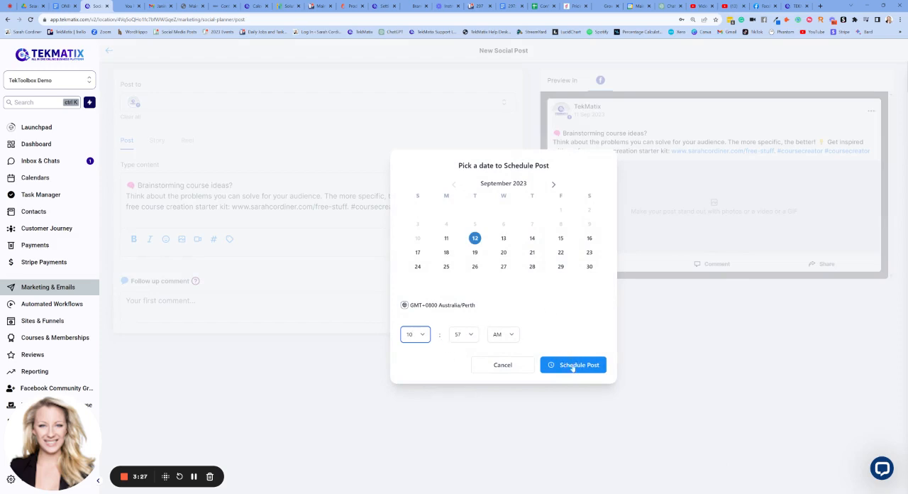
left_click(516, 366)
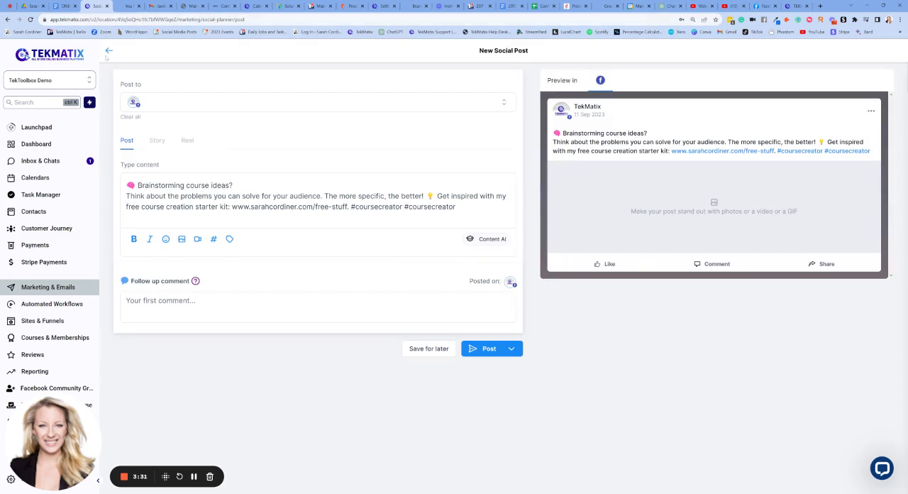
- Leave the post, open the monthly planner, and try starting a new post from 12 September before returning to the planner
left_click(109, 51)
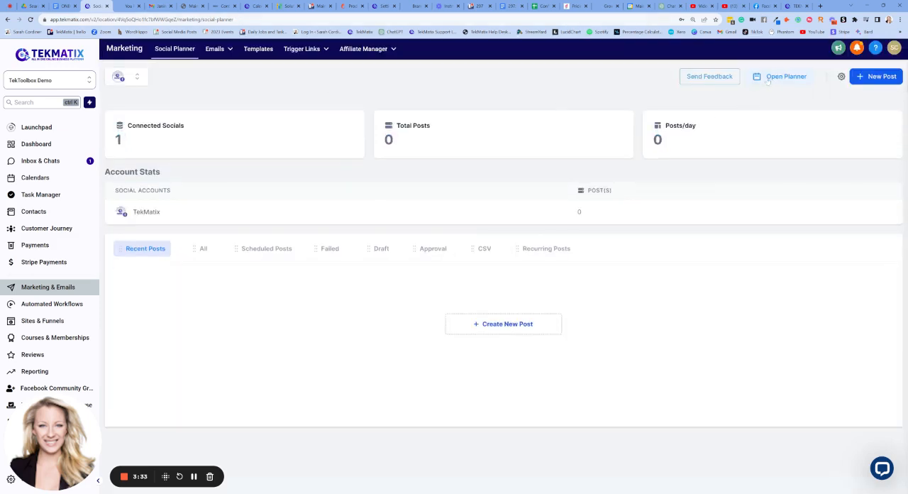
left_click(774, 78)
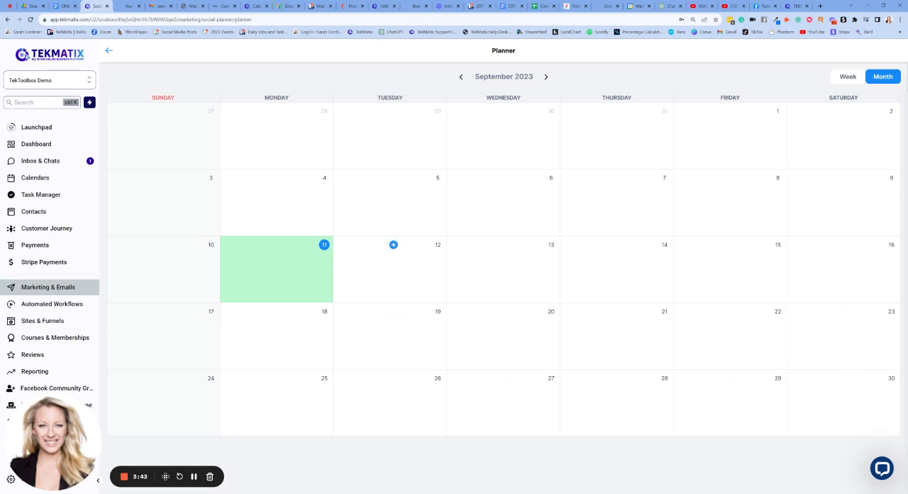
left_click(394, 245)
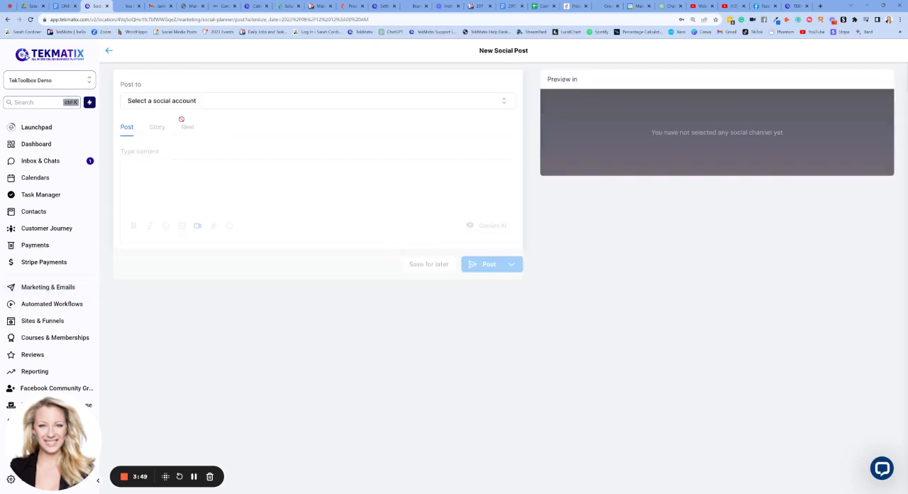
left_click(109, 50)
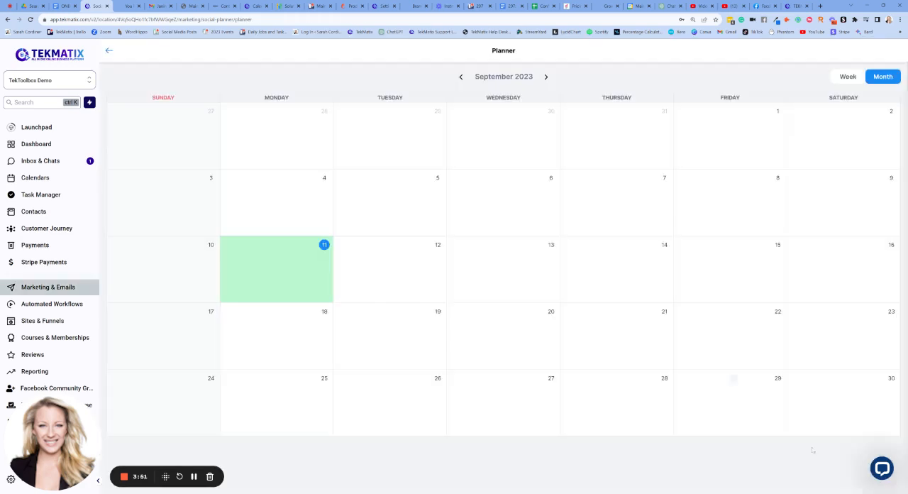